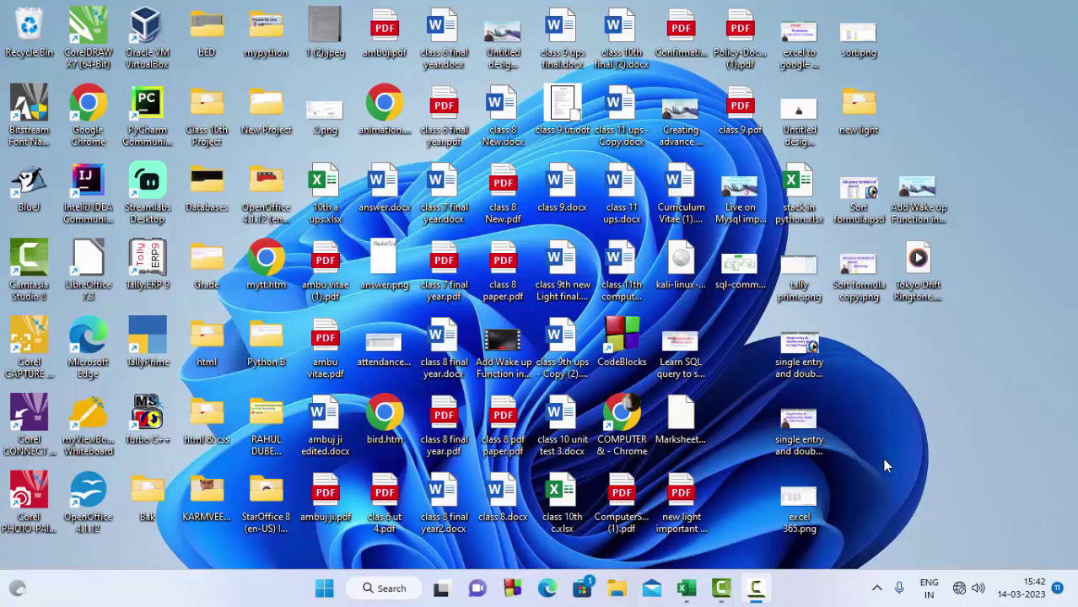
Step: Refresh the desktop several times from its right-click menu
{"action": "right_click", "coordinate": [916, 377]}
{"action": "left_click", "coordinate": [771, 280]}
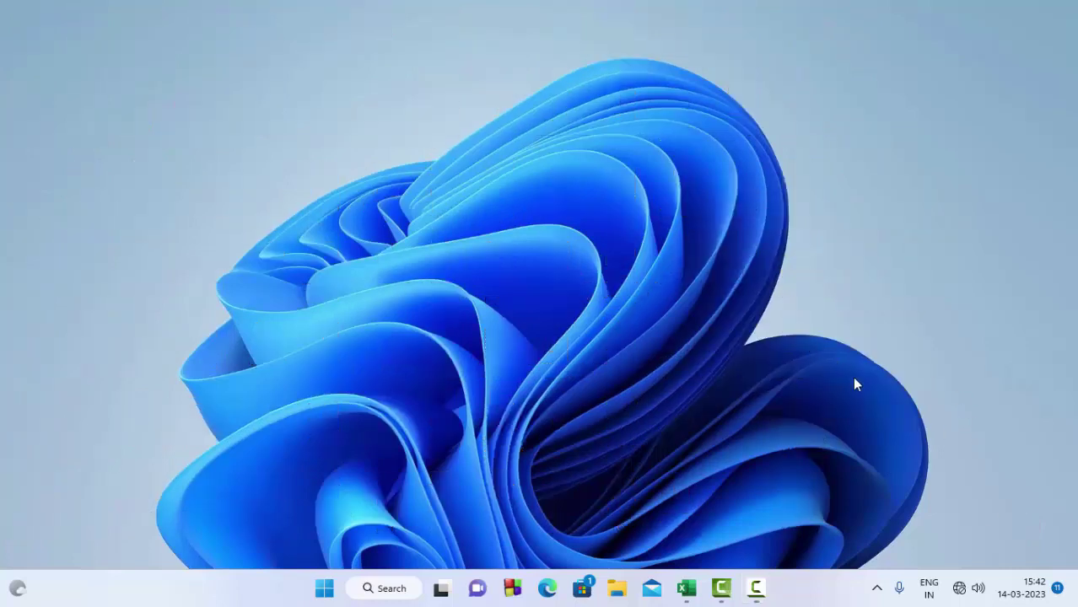
{"action": "right_click", "coordinate": [892, 450]}
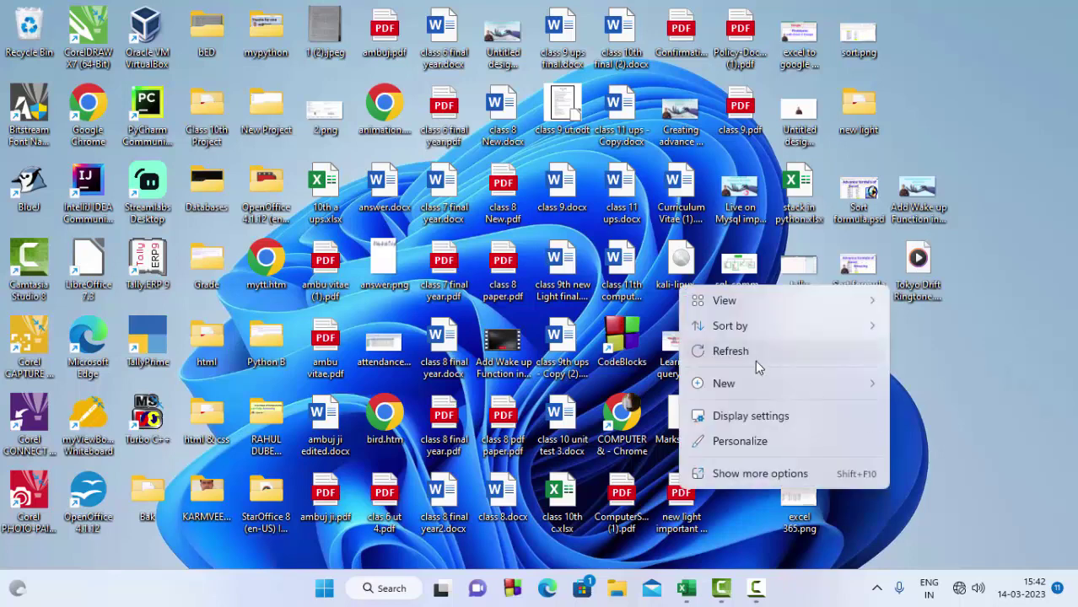
{"action": "right_click", "coordinate": [921, 407]}
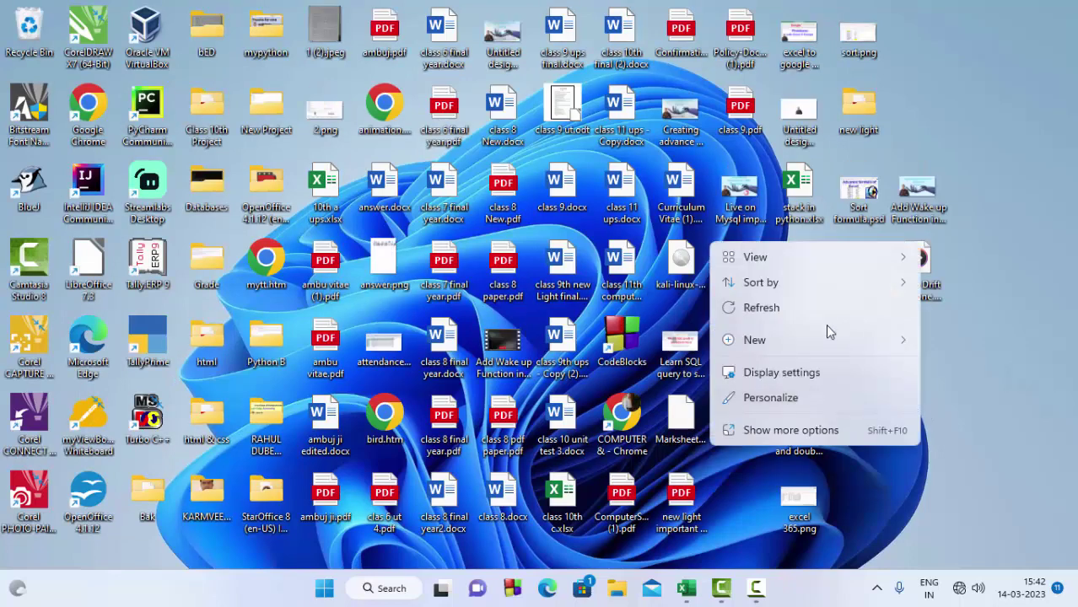
{"action": "left_click", "coordinate": [814, 318]}
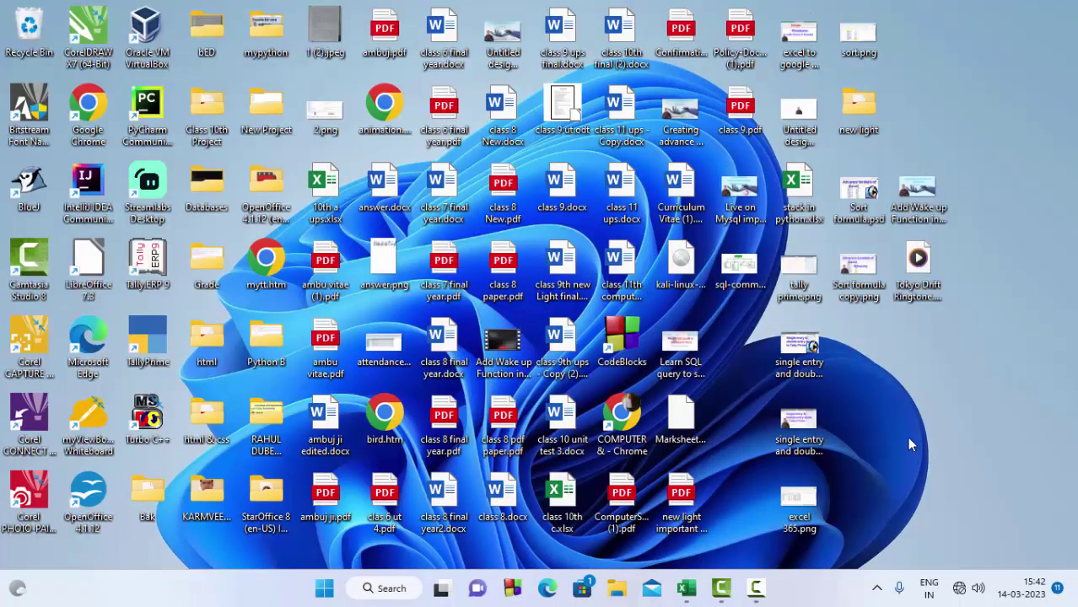
{"action": "right_click", "coordinate": [907, 438]}
{"action": "left_click", "coordinate": [786, 355]}
Step: Bring up the student percentage workbook, look over percentages B2:B7, and select cell C2
{"action": "left_click", "coordinate": [688, 590]}
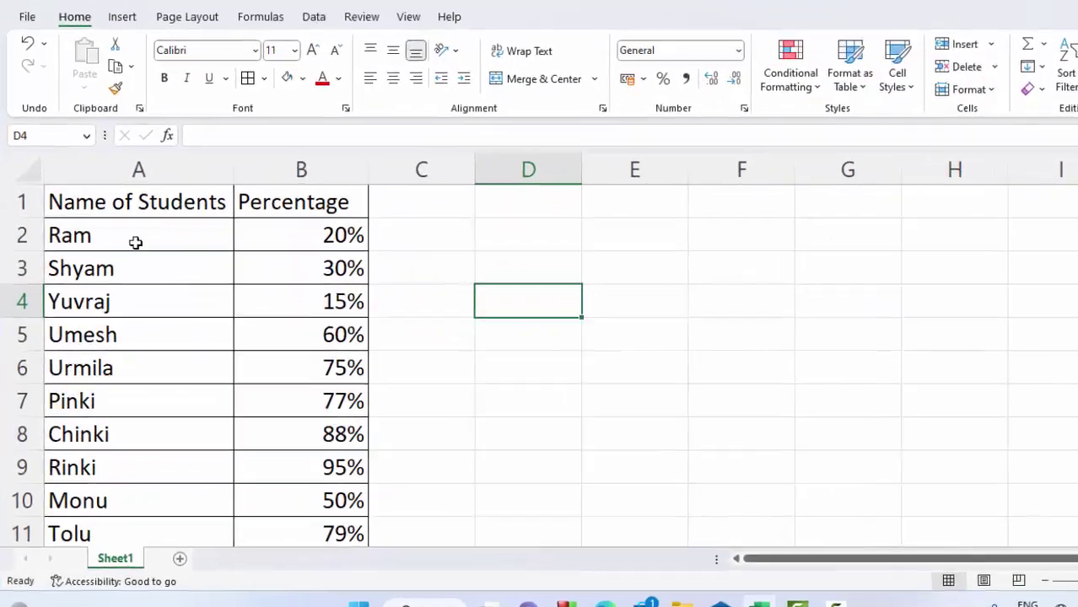
{"action": "scroll", "coordinate": [209, 364], "scroll_direction": "down", "scroll_amount": 1}
{"action": "scroll", "coordinate": [209, 364], "scroll_direction": "down", "scroll_amount": 1}
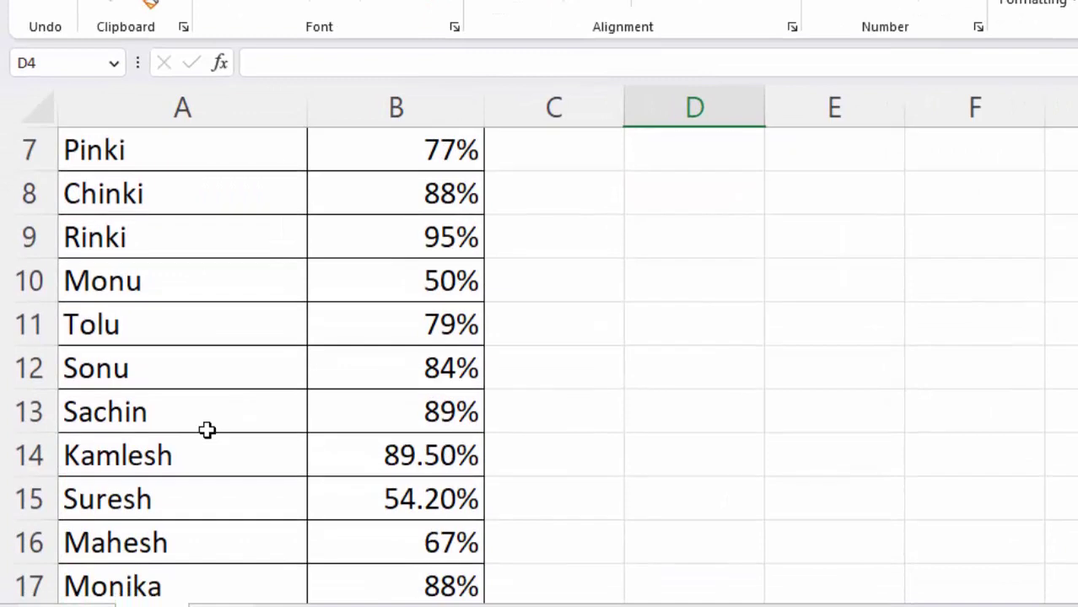
{"action": "scroll", "coordinate": [207, 430], "scroll_direction": "up", "scroll_amount": 2}
{"action": "left_click_drag", "start_coordinate": [378, 200], "coordinate": [380, 426]}
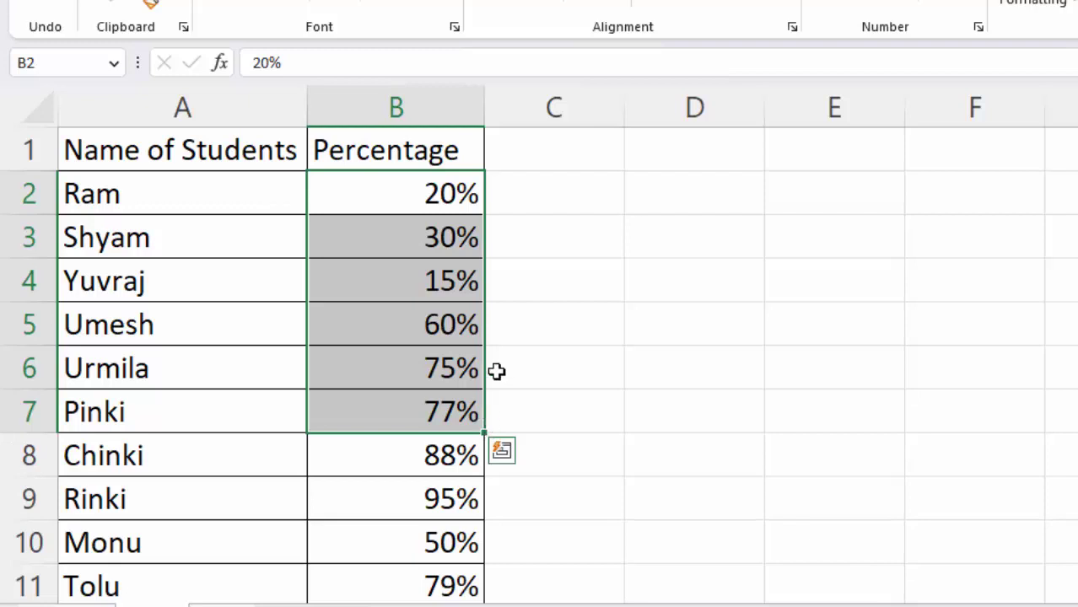
{"action": "left_click", "coordinate": [536, 200]}
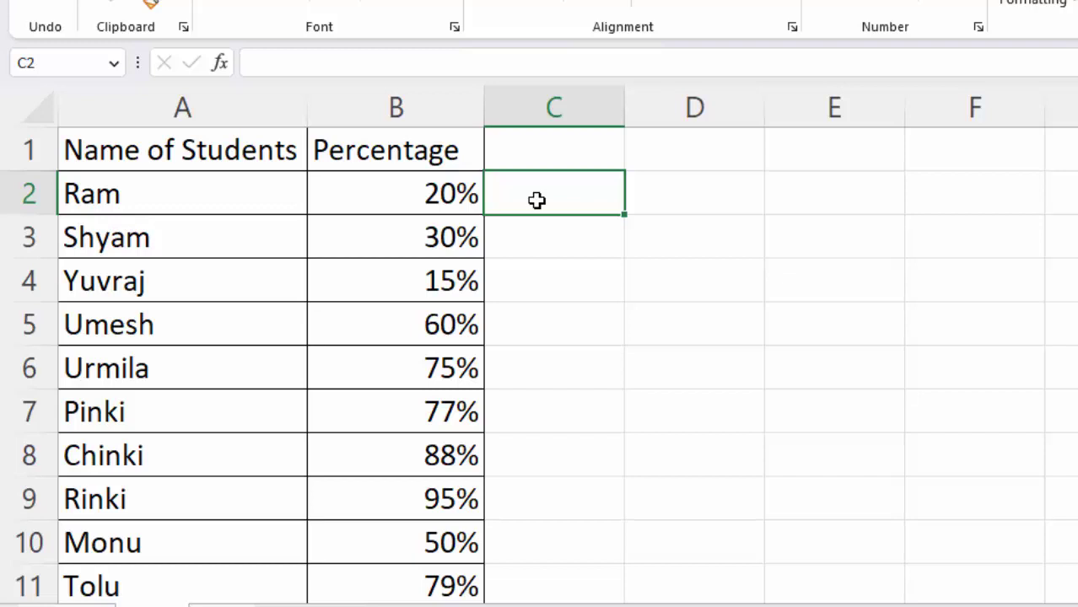
Step: Enter =IF(OR(B2<50%,B2="S"),"Failed","Pass") in cell C2
{"action": "type", "text": "=if"}
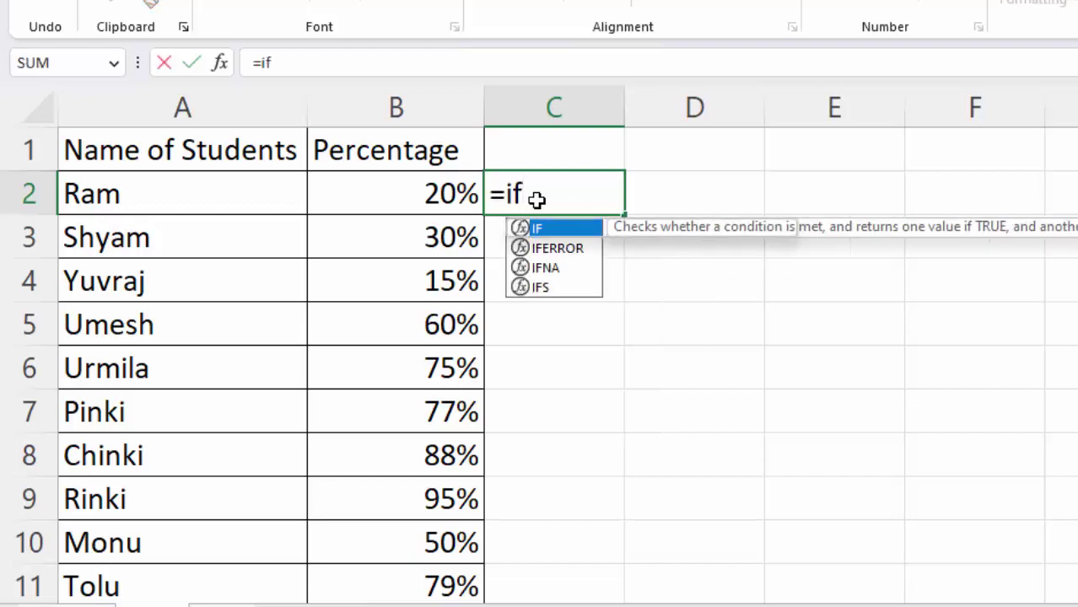
{"action": "type", "text": "("}
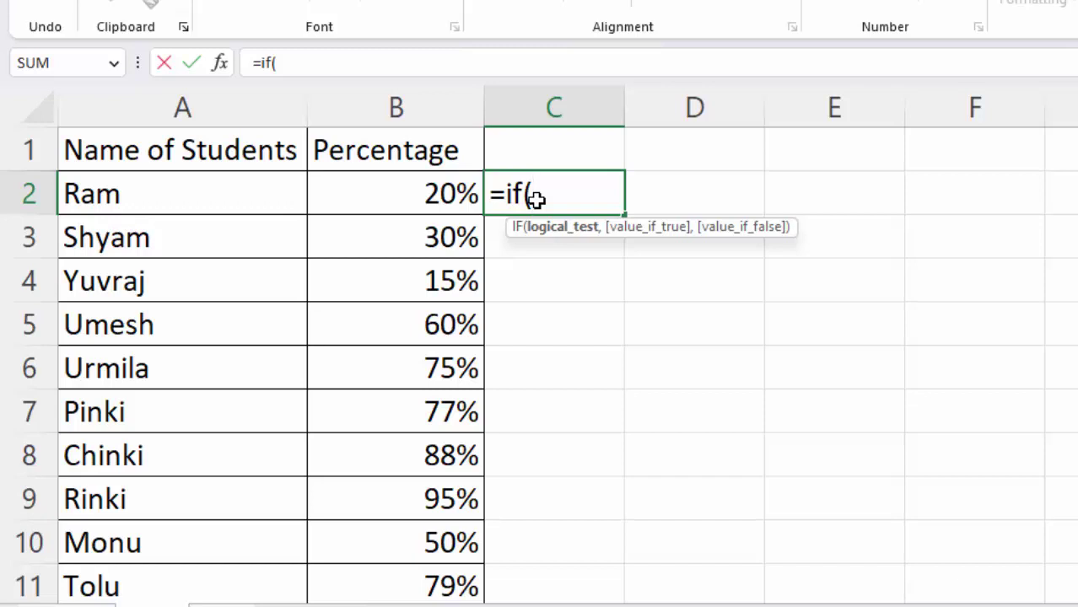
{"action": "type", "text": "or("}
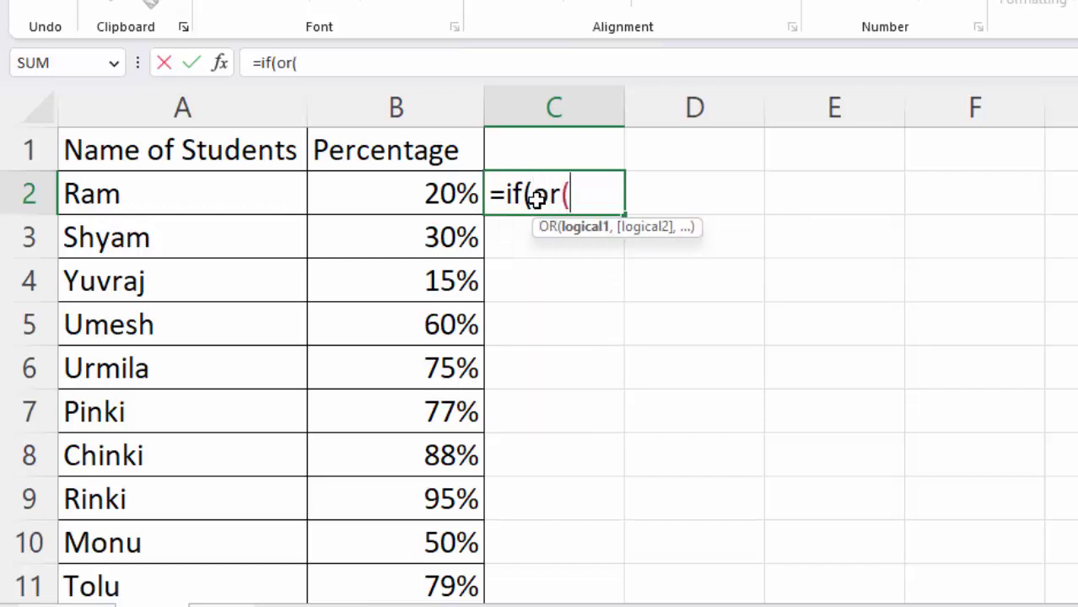
{"action": "left_click", "coordinate": [368, 198]}
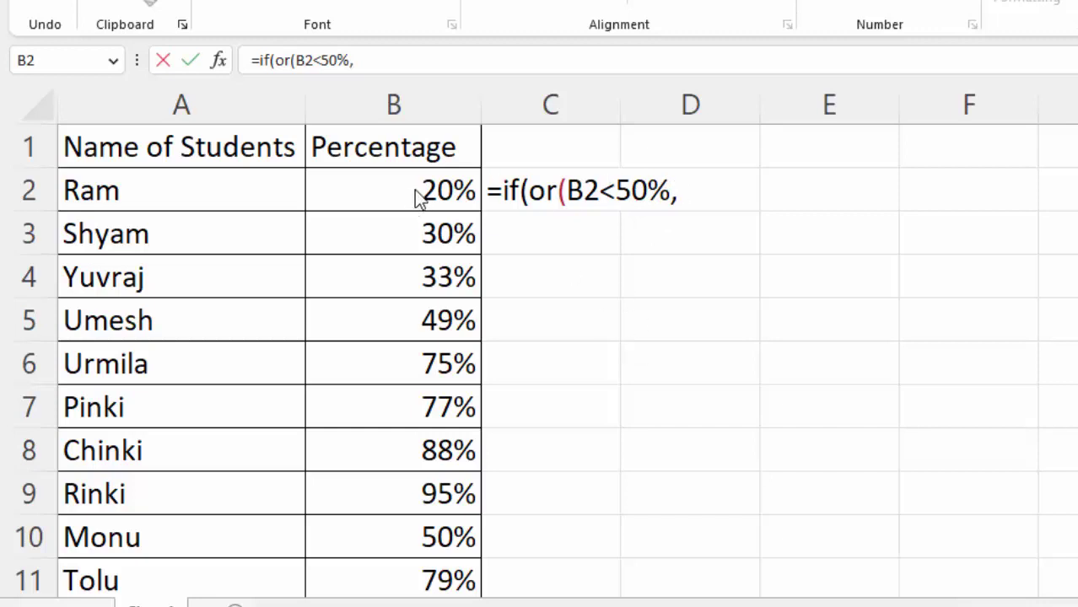
{"action": "left_click", "coordinate": [408, 192]}
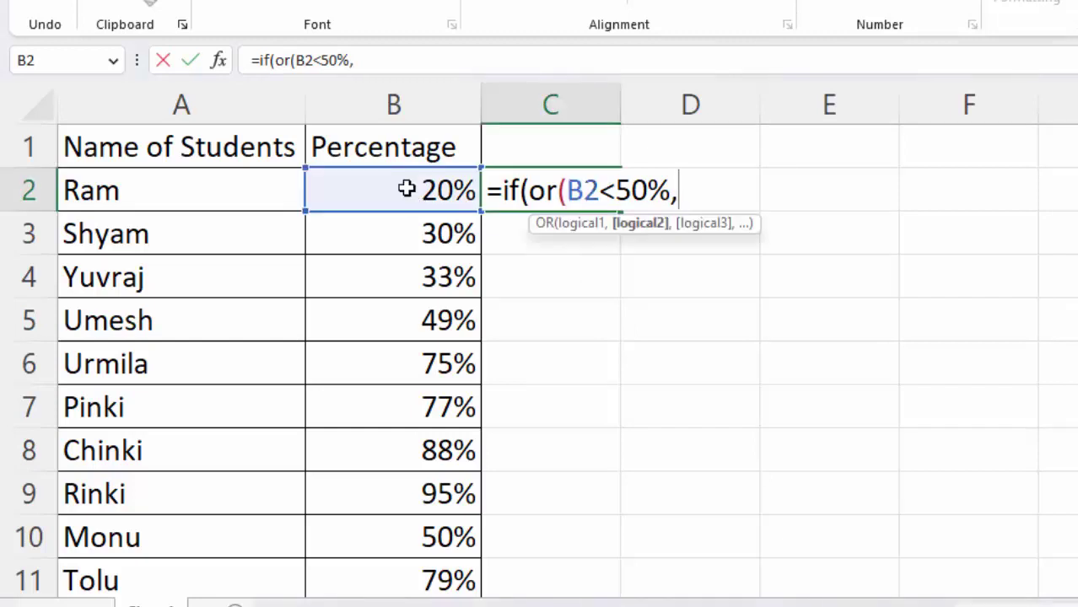
{"action": "left_click", "coordinate": [407, 190]}
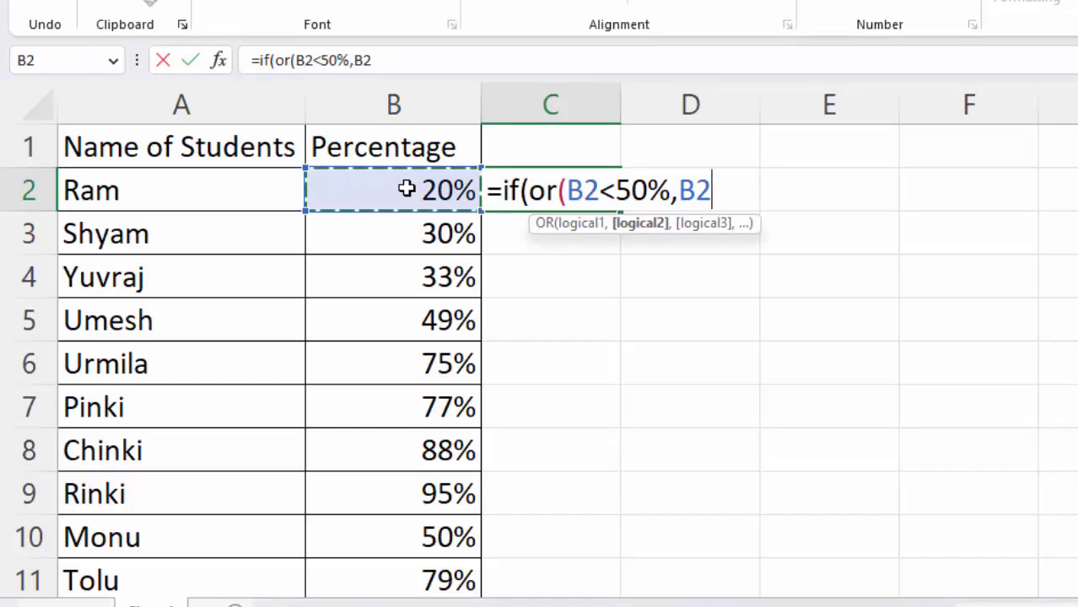
{"action": "type", "text": "=\"S"}
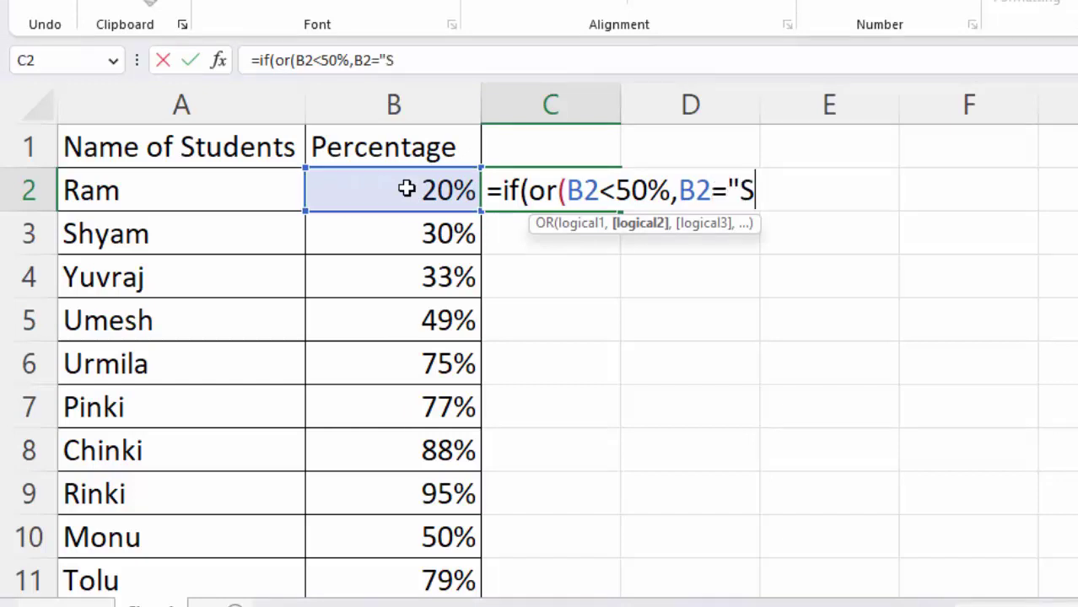
{"action": "type", "text": "\","}
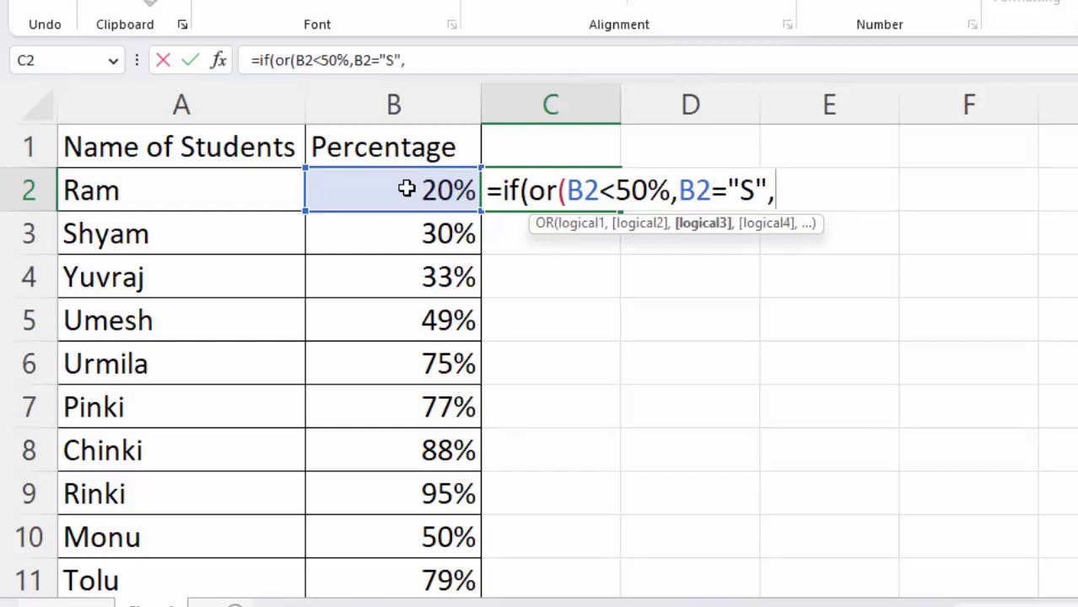
{"action": "key", "text": "BackSpace"}
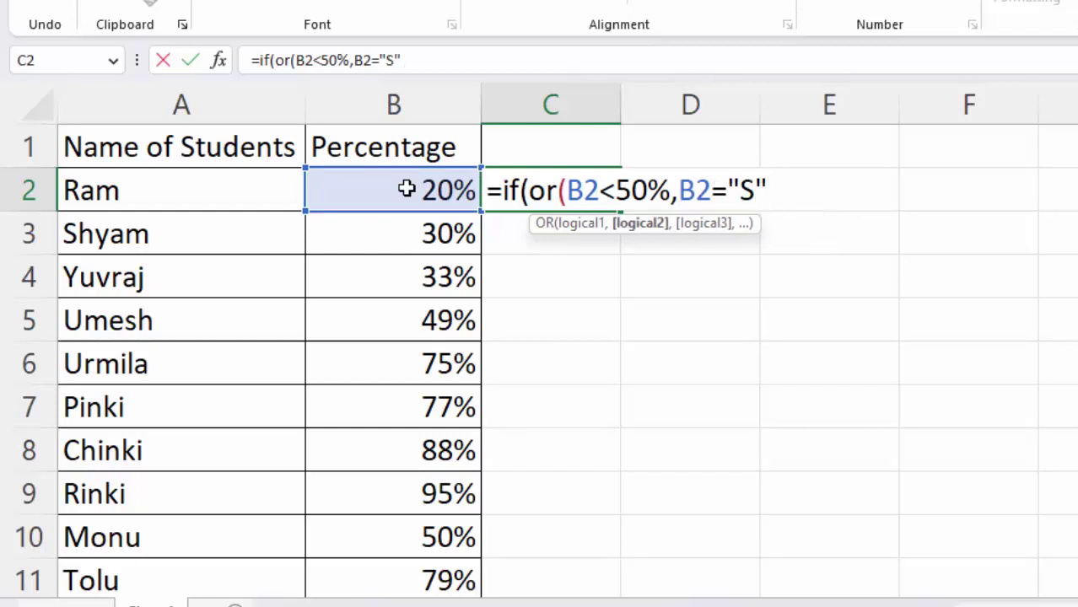
{"action": "type", "text": "),"}
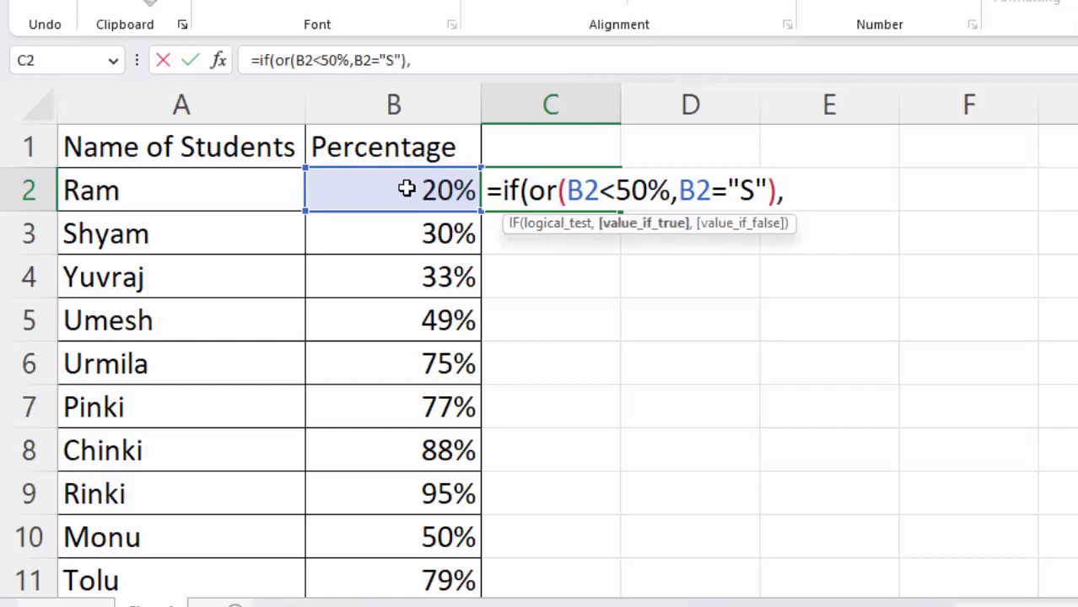
{"action": "type", "text": "\"F"}
{"action": "type", "text": "aile"}
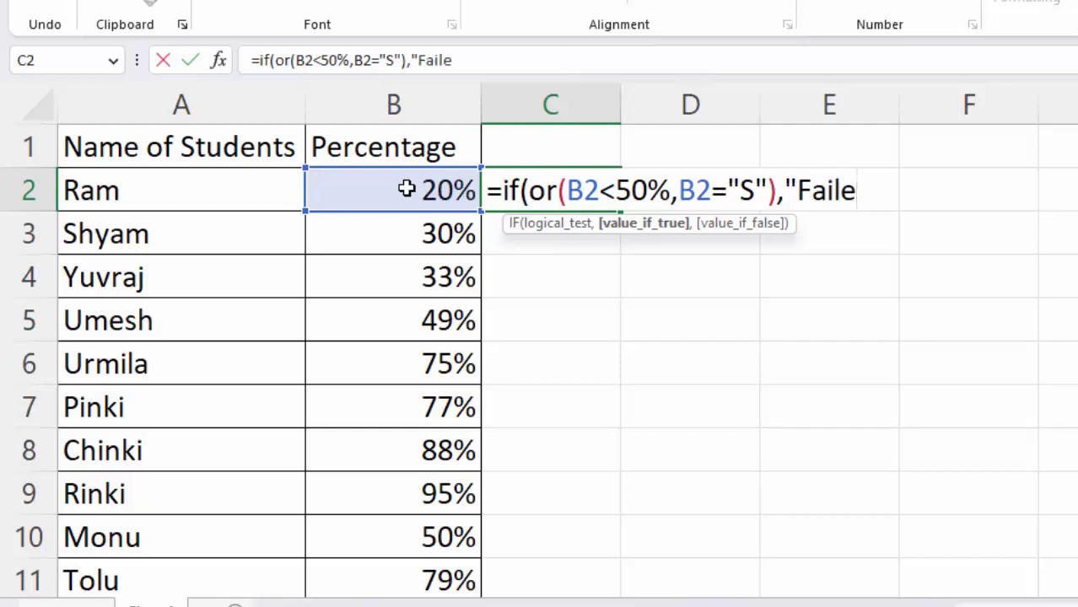
{"action": "type", "text": "d"}
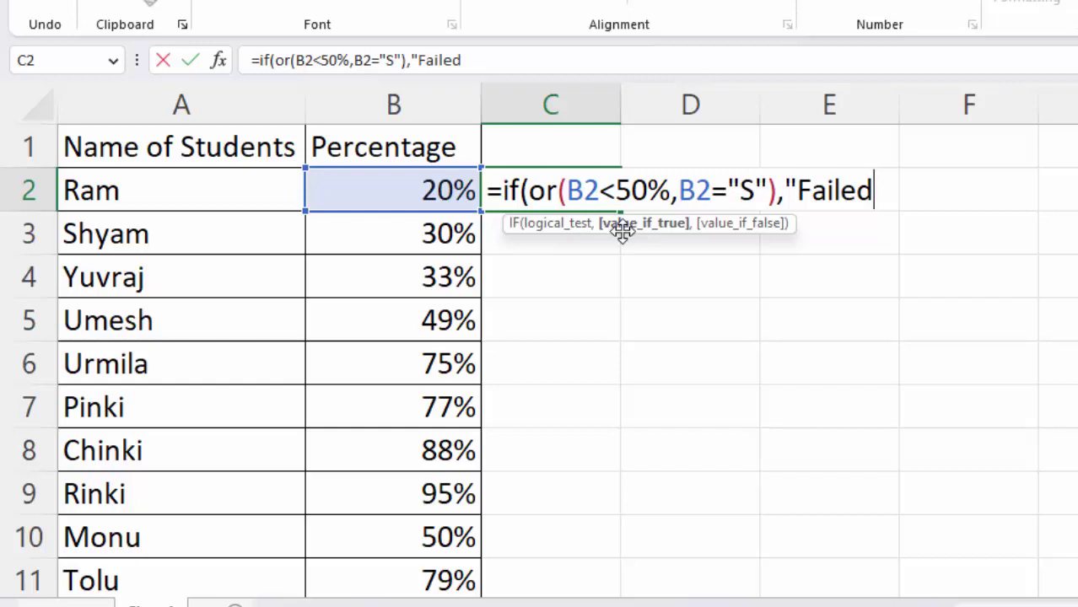
{"action": "type", "text": "\""}
{"action": "type", "text": ","}
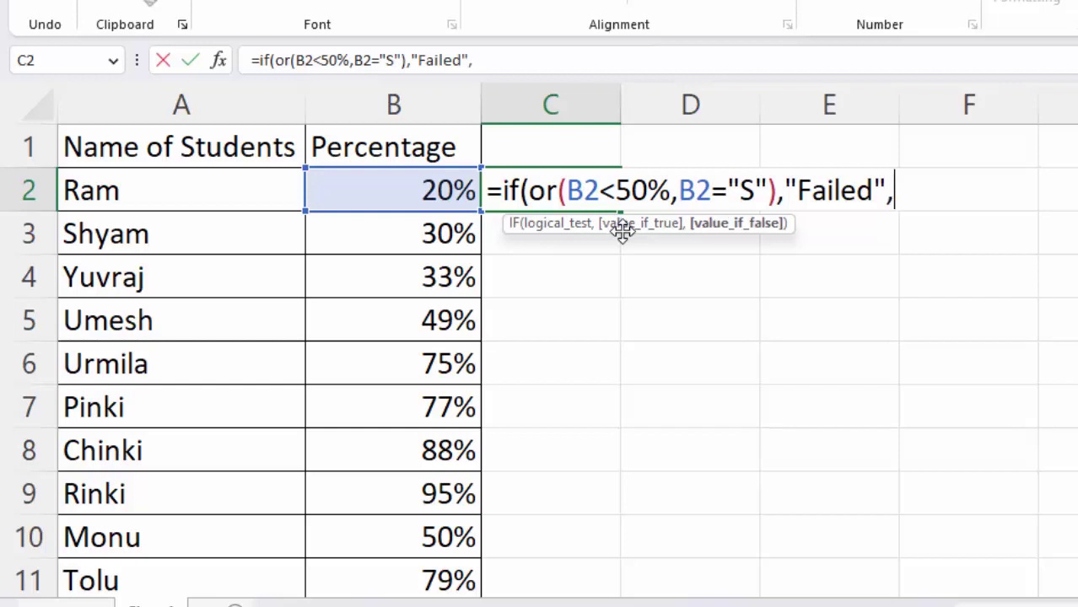
{"action": "type", "text": "\""}
{"action": "type", "text": "Pass"}
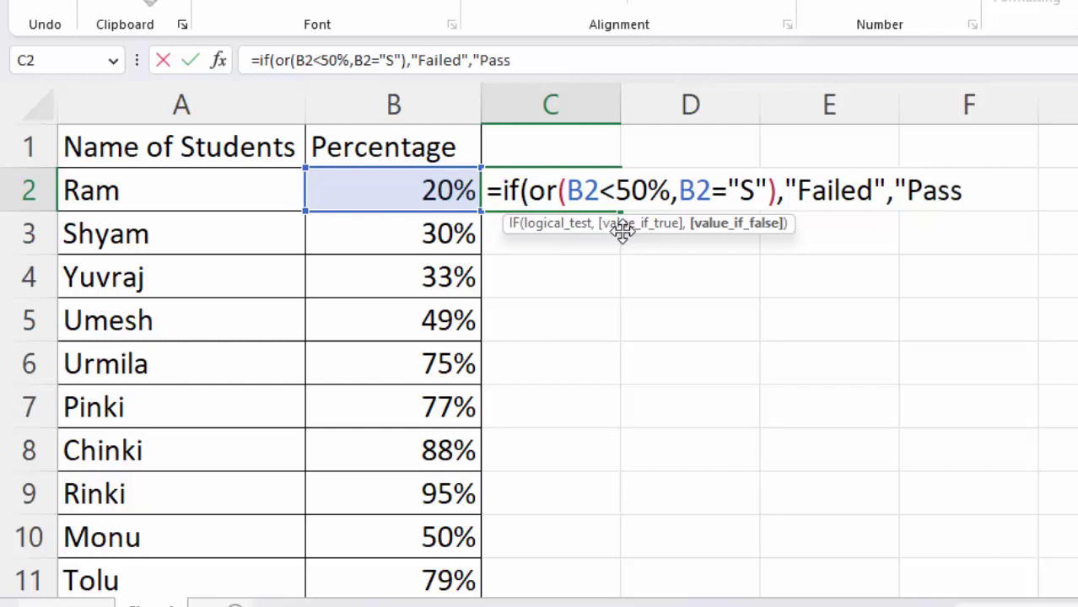
{"action": "type", "text": "\""}
{"action": "type", "text": ")"}
Step: Commit the C2 formula and fill it down column C for all students
{"action": "key", "text": "Return"}
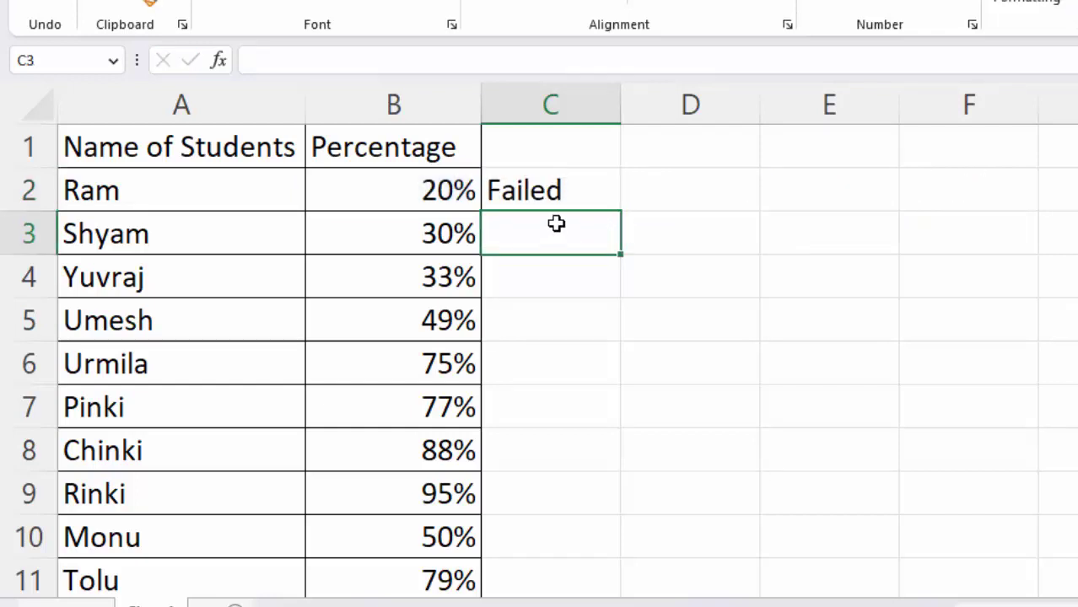
{"action": "left_click", "coordinate": [521, 179]}
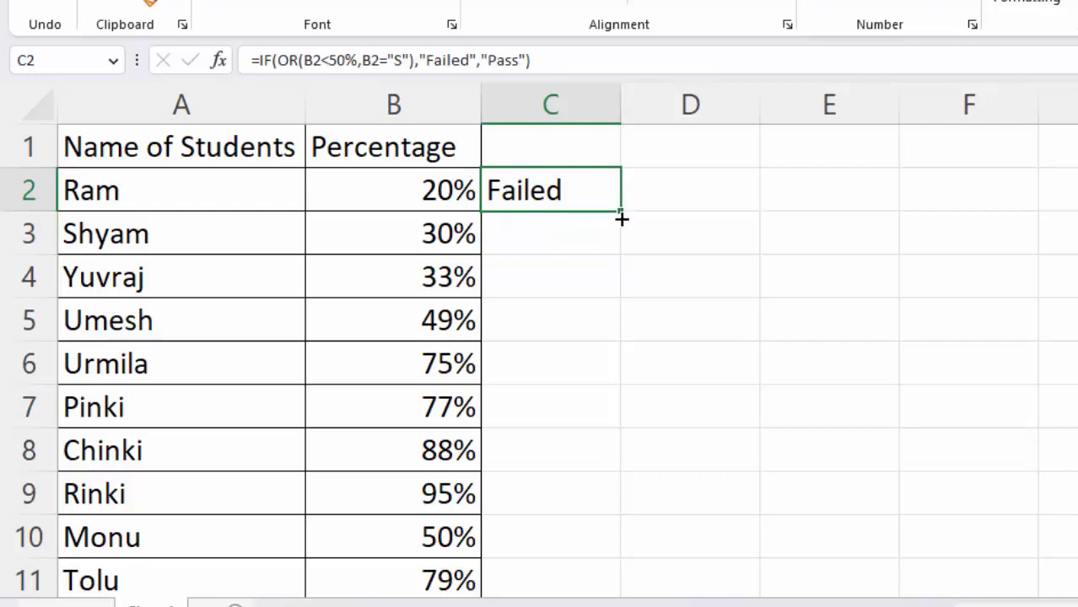
{"action": "left_click_drag", "start_coordinate": [621, 216], "coordinate": [614, 593]}
Step: Clear the stray Failed from C22, check the formulas in C20:C21, and return to the top
{"action": "left_click", "coordinate": [544, 488]}
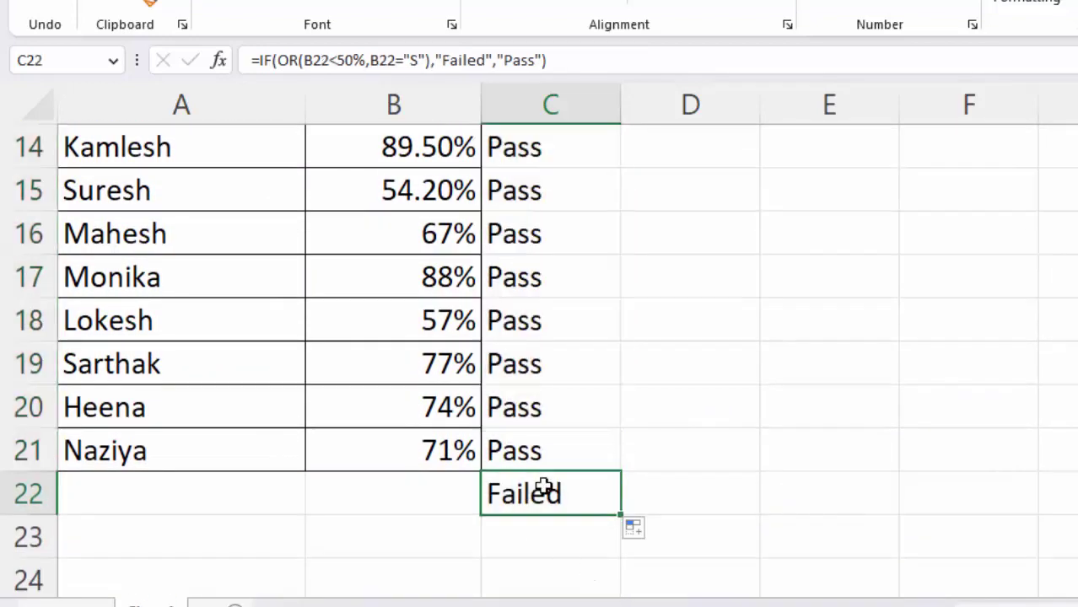
{"action": "key", "text": "BackSpace"}
{"action": "left_click", "coordinate": [697, 451]}
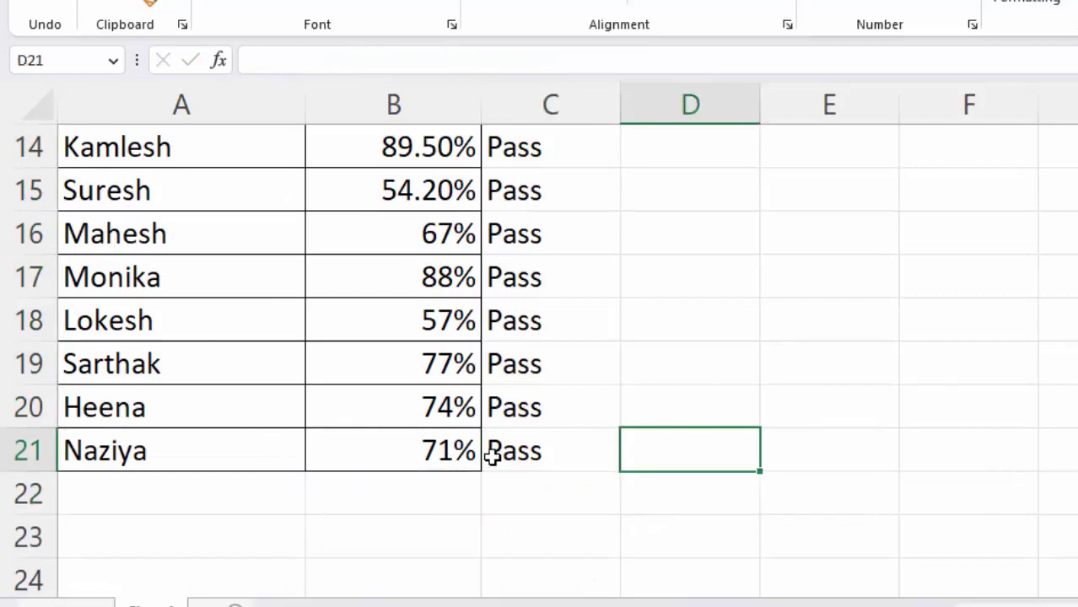
{"action": "left_click", "coordinate": [510, 451]}
{"action": "left_click", "coordinate": [549, 409]}
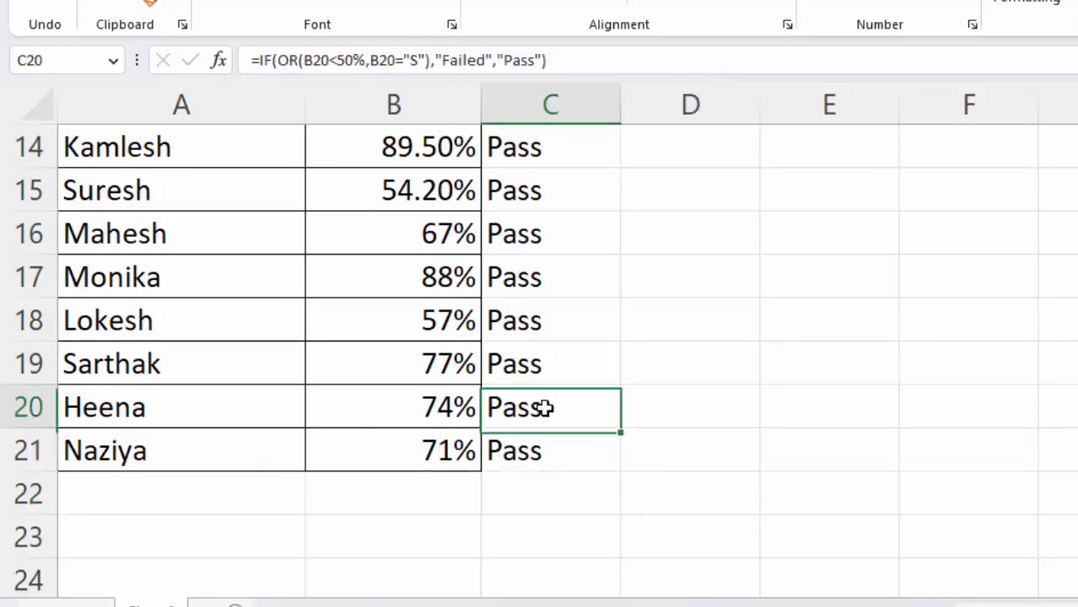
{"action": "scroll", "coordinate": [555, 344], "scroll_direction": "up", "scroll_amount": 2}
{"action": "scroll", "coordinate": [555, 341], "scroll_direction": "up", "scroll_amount": 2}
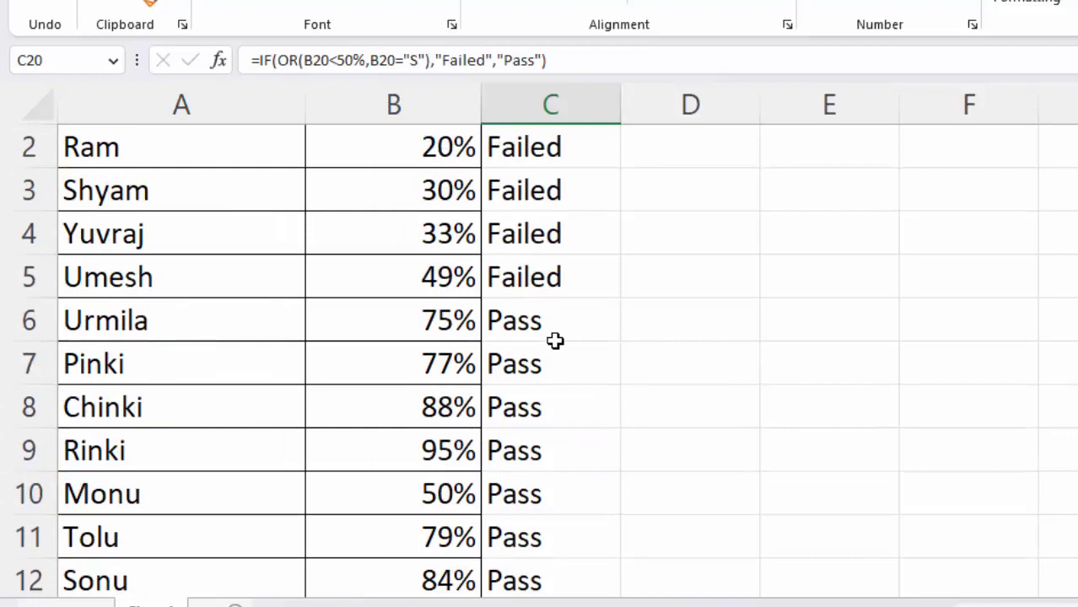
{"action": "scroll", "coordinate": [555, 341], "scroll_direction": "up", "scroll_amount": 1}
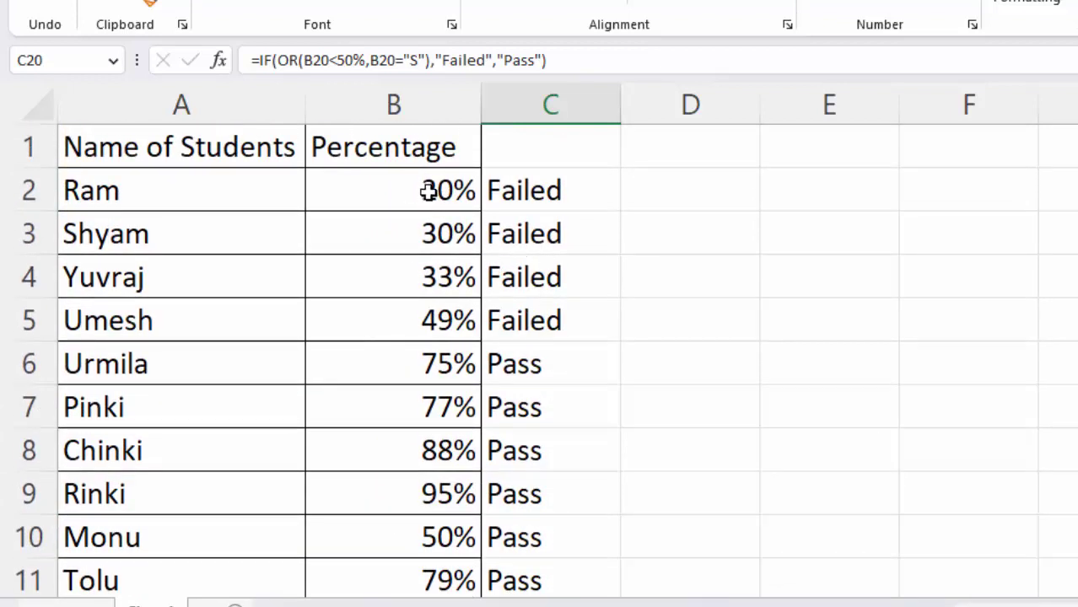
Step: Change B2 to 50%, correcting the 5000% entry, so the first student passes
{"action": "left_click", "coordinate": [429, 191]}
{"action": "key", "text": "BackSpace"}
{"action": "type", "text": "5"}
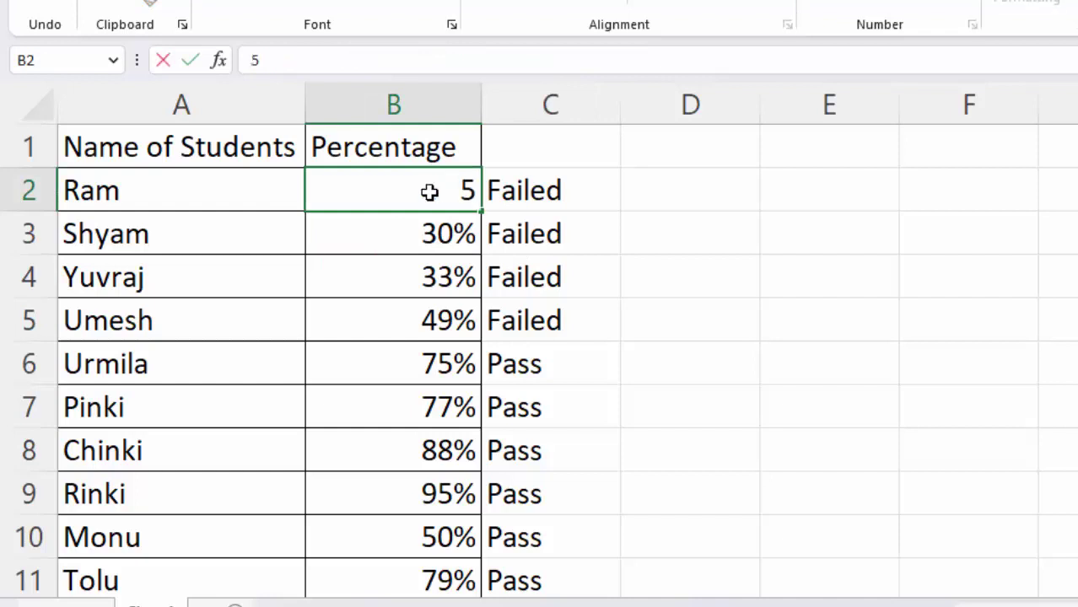
{"action": "type", "text": "0"}
{"action": "key", "text": "Return"}
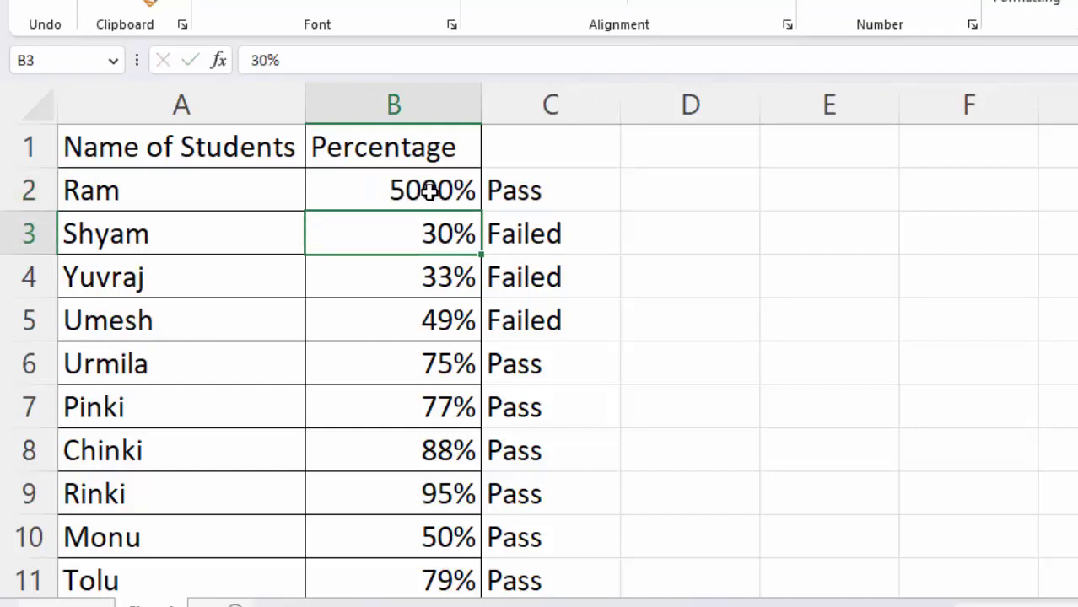
{"action": "double_click", "coordinate": [429, 190]}
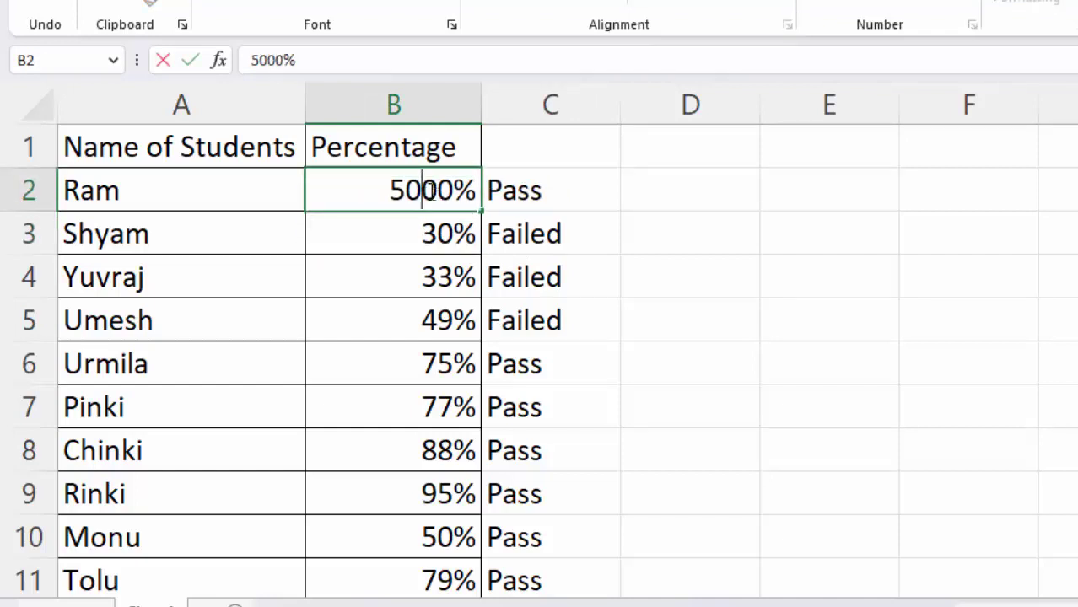
{"action": "key", "text": "BackSpace"}
{"action": "key", "text": "BackSpace"}
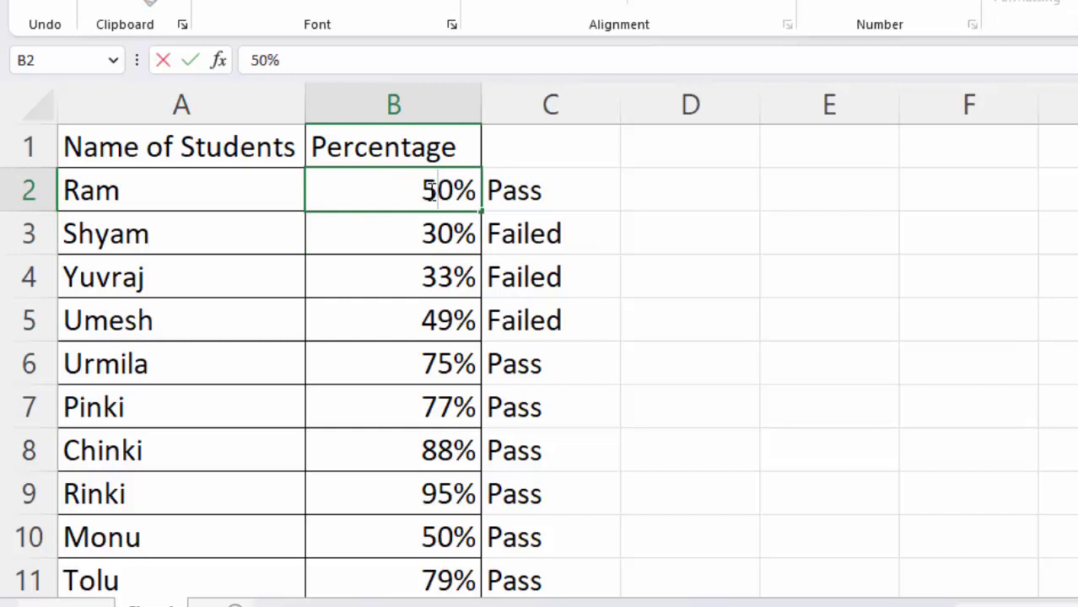
{"action": "left_click", "coordinate": [452, 240]}
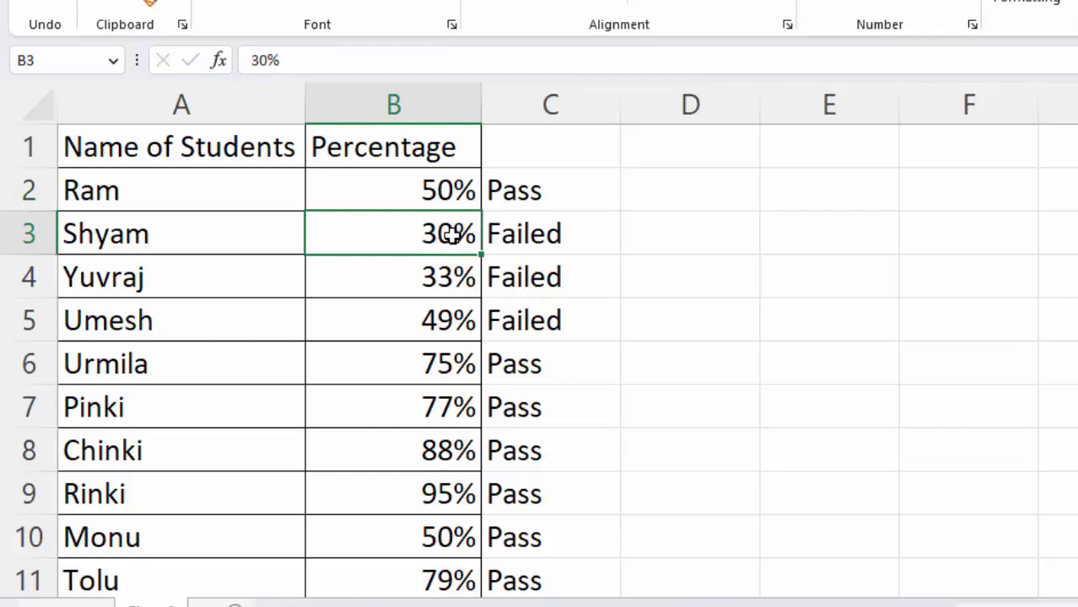
Step: Change B3 to 39%, then to 49%, leaving the second student Failed
{"action": "double_click", "coordinate": [453, 234]}
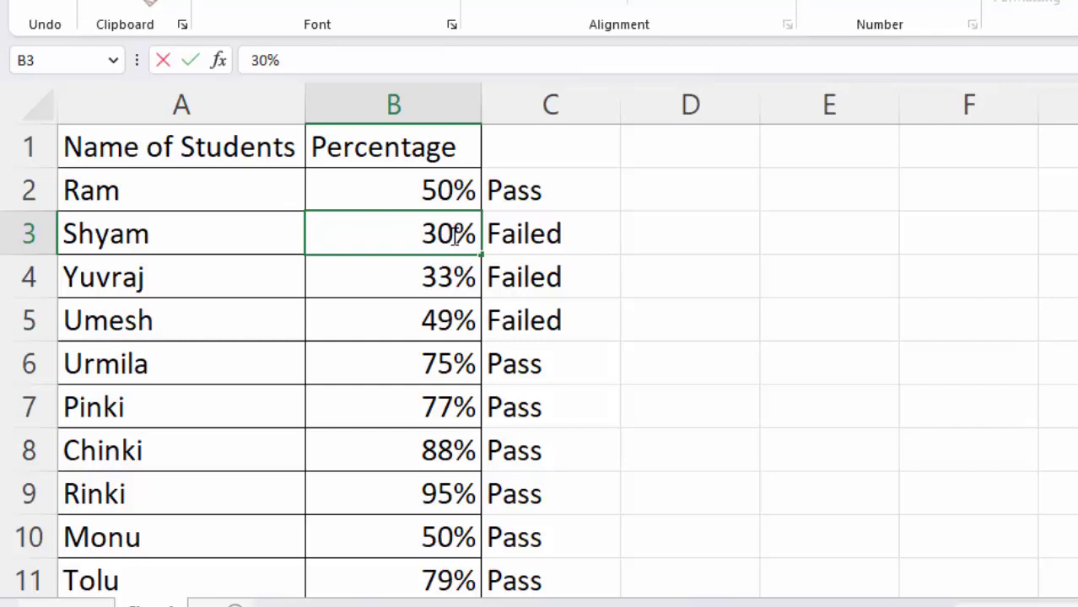
{"action": "key", "text": "BackSpace"}
{"action": "type", "text": "9"}
{"action": "key", "text": "Return"}
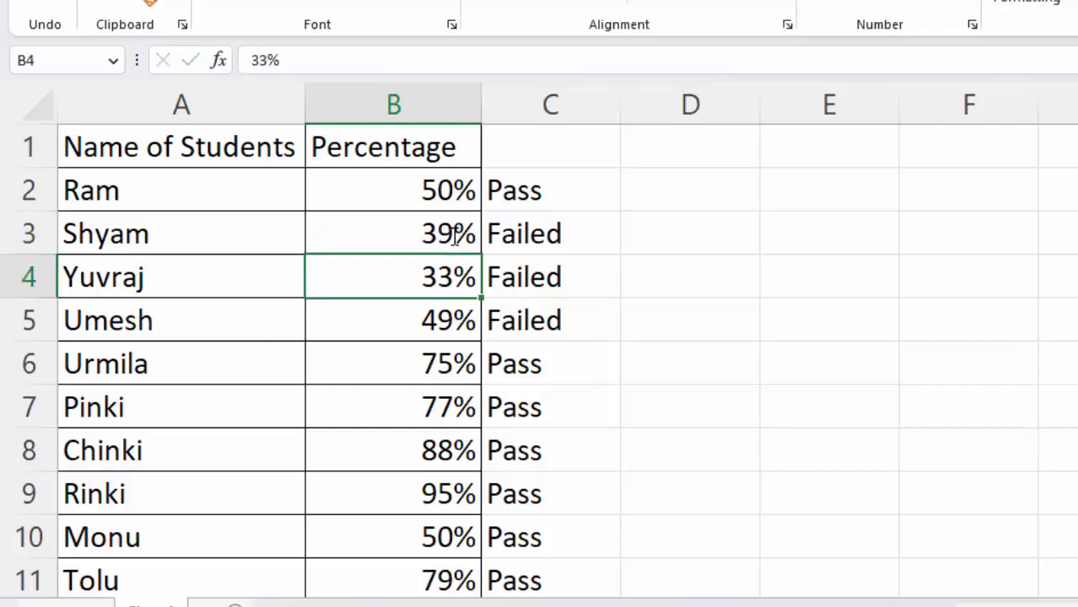
{"action": "double_click", "coordinate": [438, 234]}
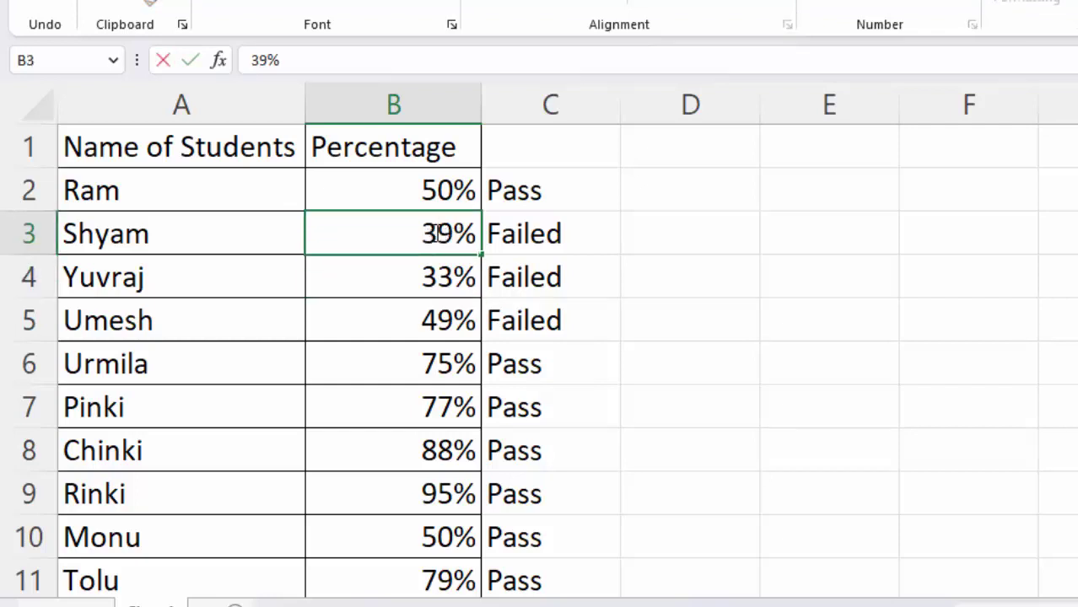
{"action": "key", "text": "BackSpace"}
{"action": "type", "text": "4"}
{"action": "key", "text": "Return"}
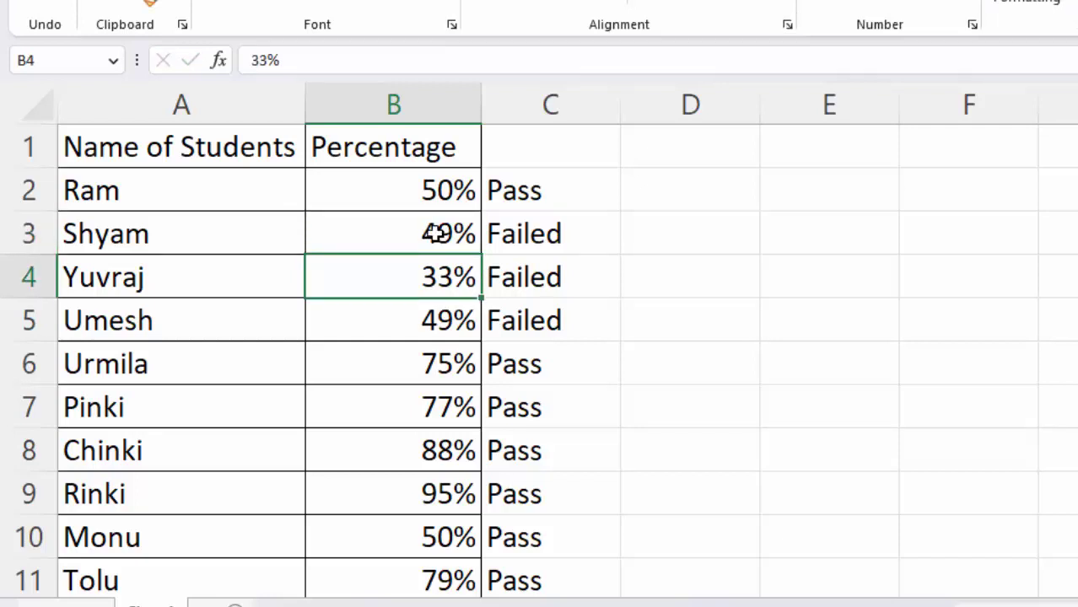